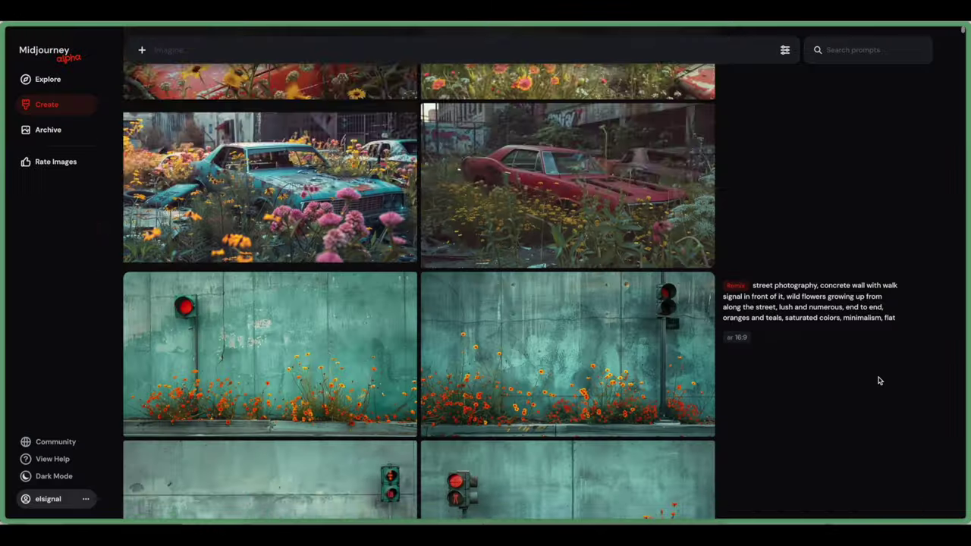
- Enter 'image of the beach' before the --v 6.0 --ar 16:9 parameters in the /imagine draft
scroll(877, 379, down, 2)
scroll(878, 379, down, 5)
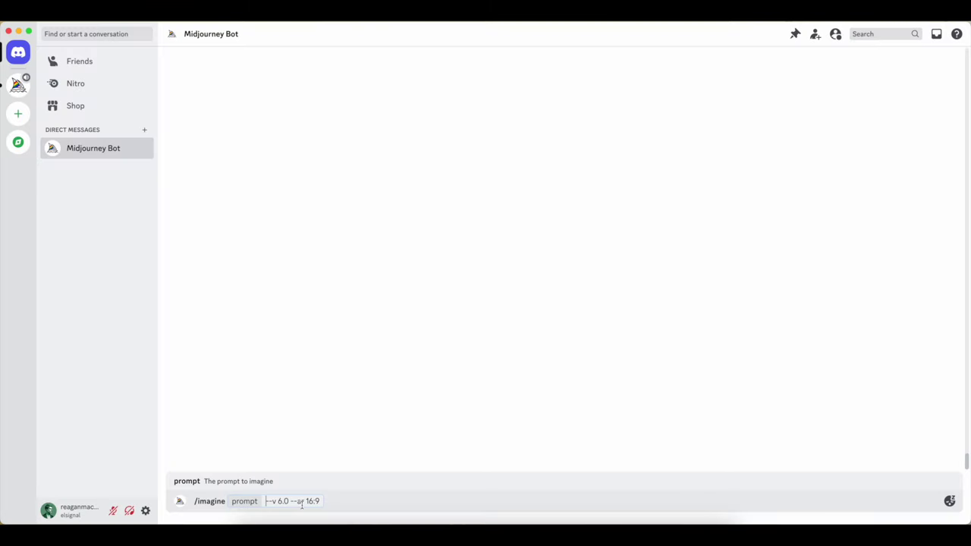
text(image of the beach)
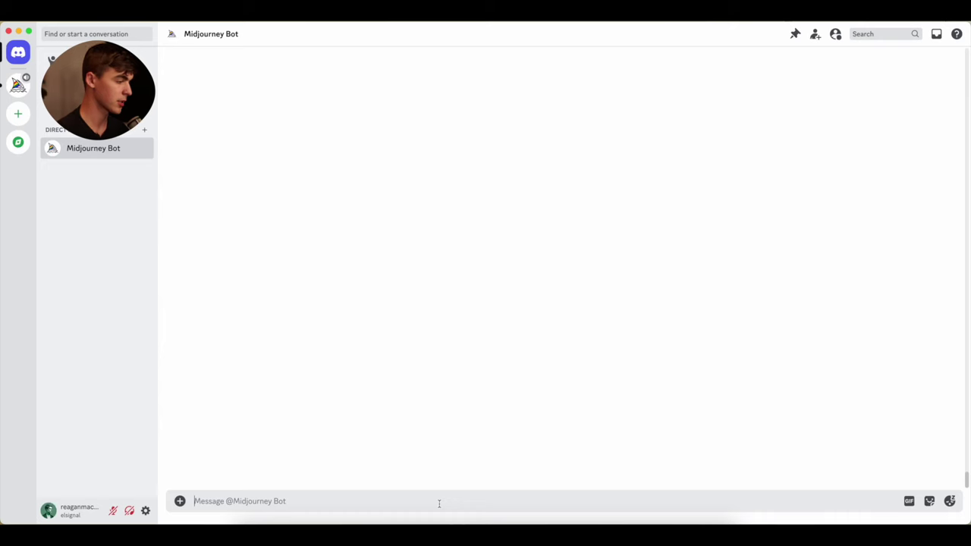
- Start an /imagine command with '--v 6.0 --ar 16:9' and return the cursor to the prompt's start
text(/)
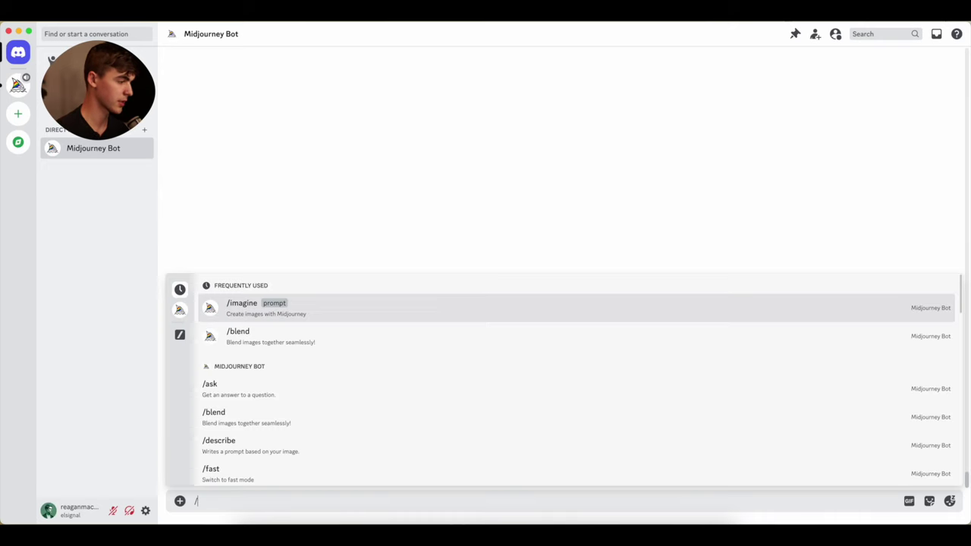
text(imagine)
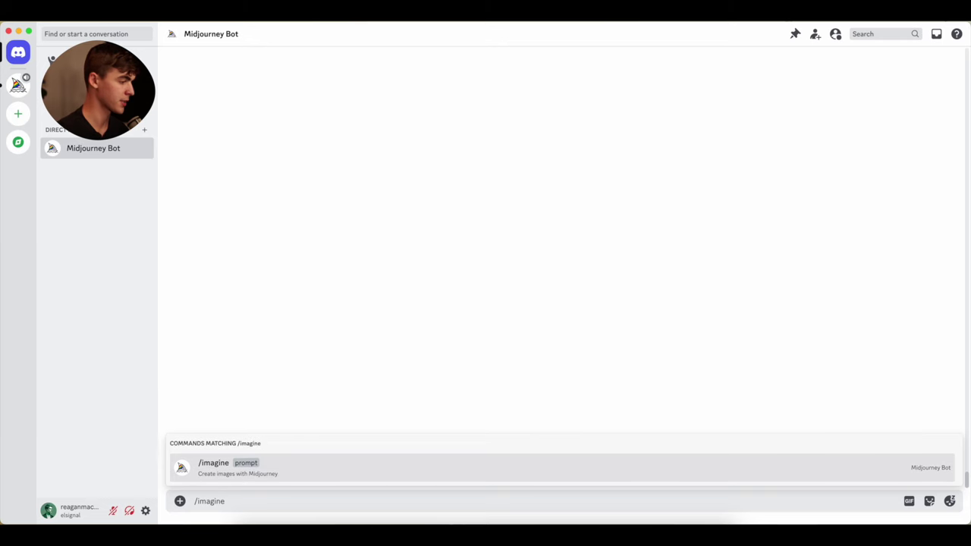
key(Return)
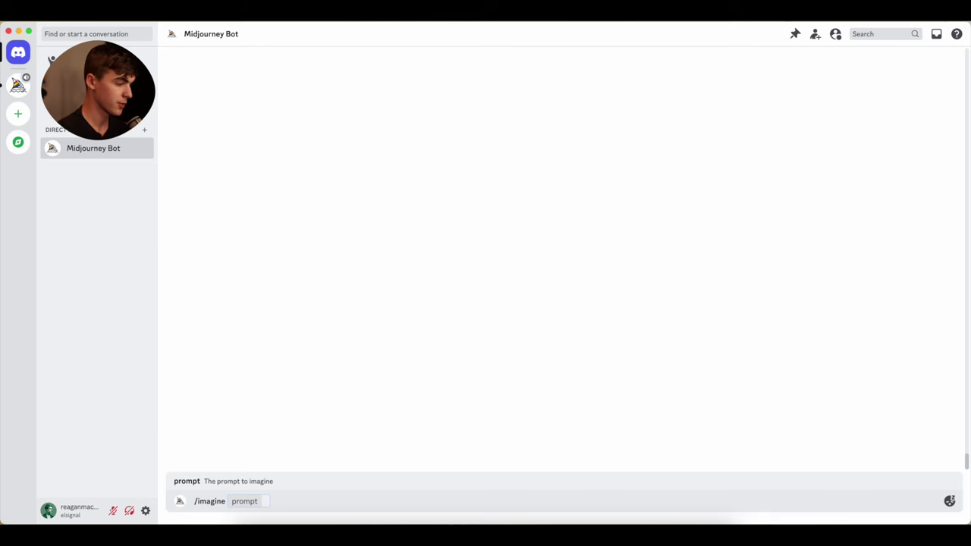
text(--)
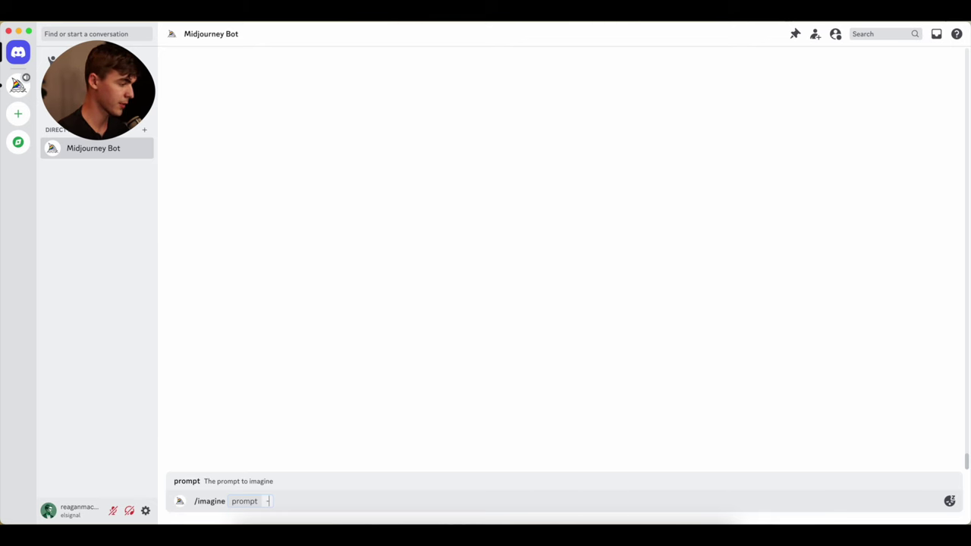
text(v 6.0)
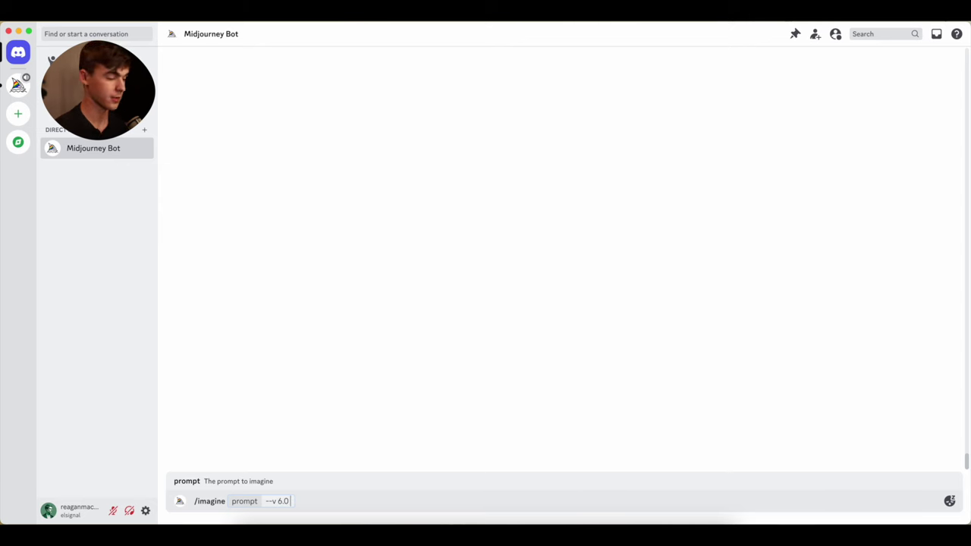
text( --ar 1)
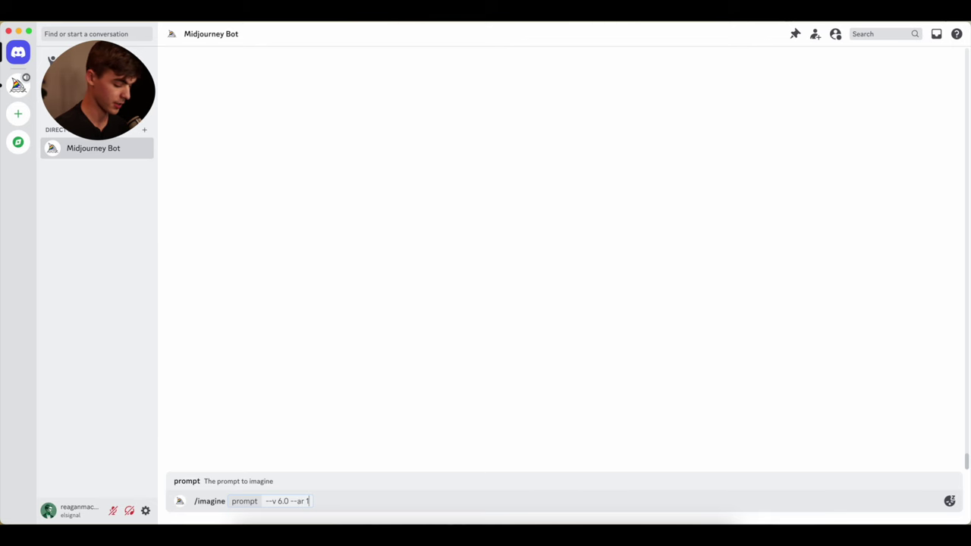
text(6:9)
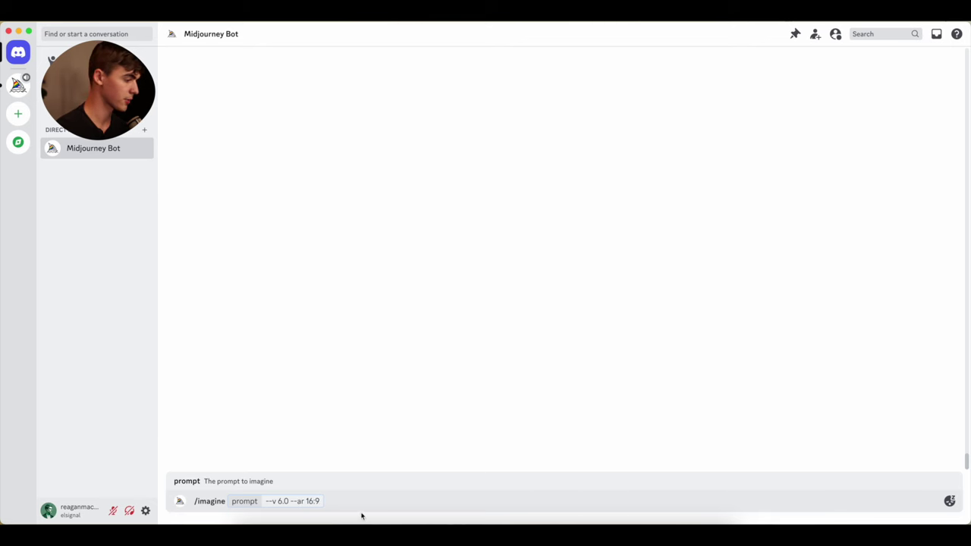
key(super+Left)
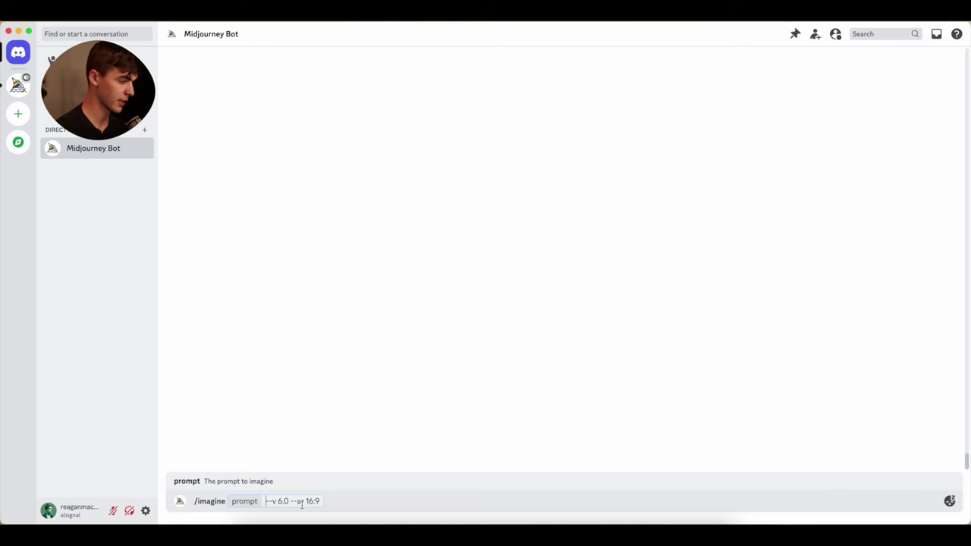
- Send 'image of the beach --v 6.0 --ar 16:9' to Midjourney Bot
text(image of the beac)
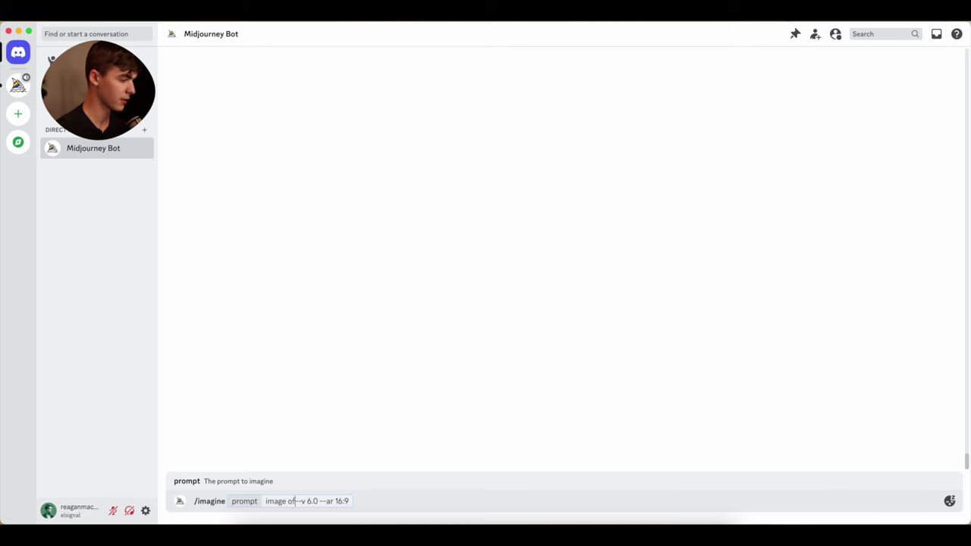
text(h)
key(Return)
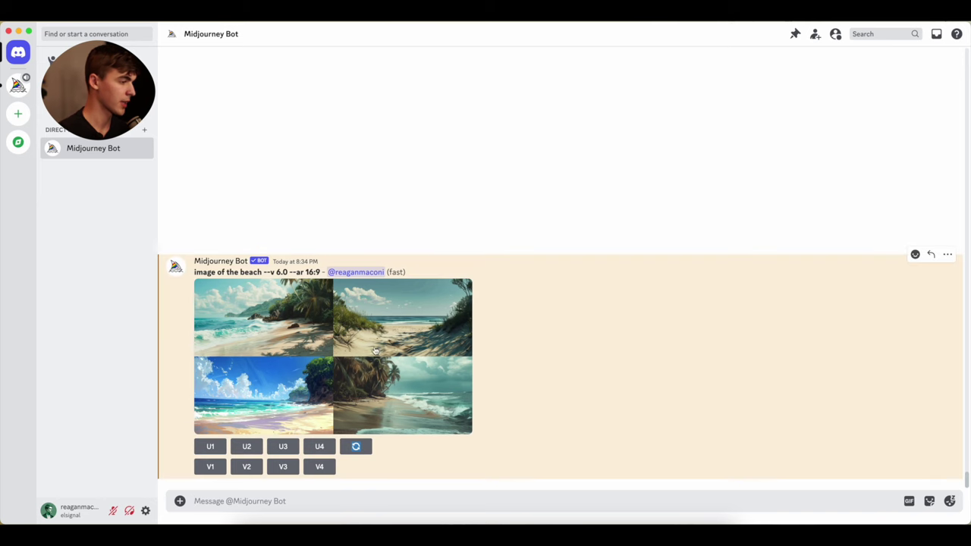
- Preview the beach grid, then open the V4 Remix Prompt with the cursor after 'beach'
click(407, 366)
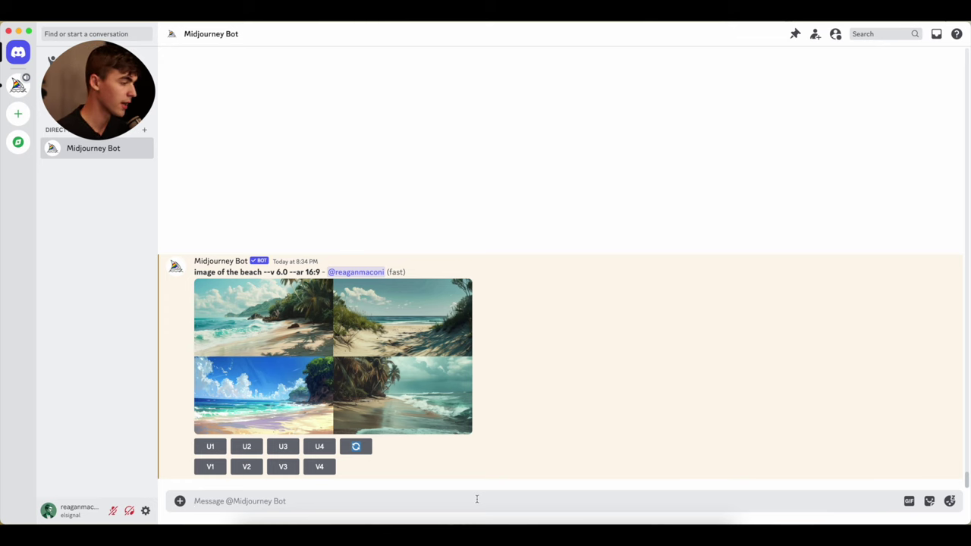
click(320, 466)
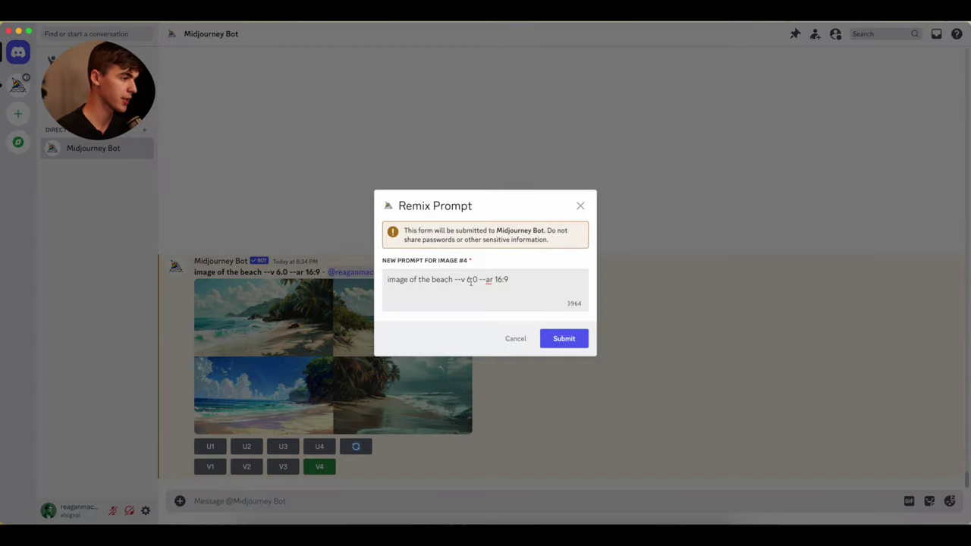
click(456, 280)
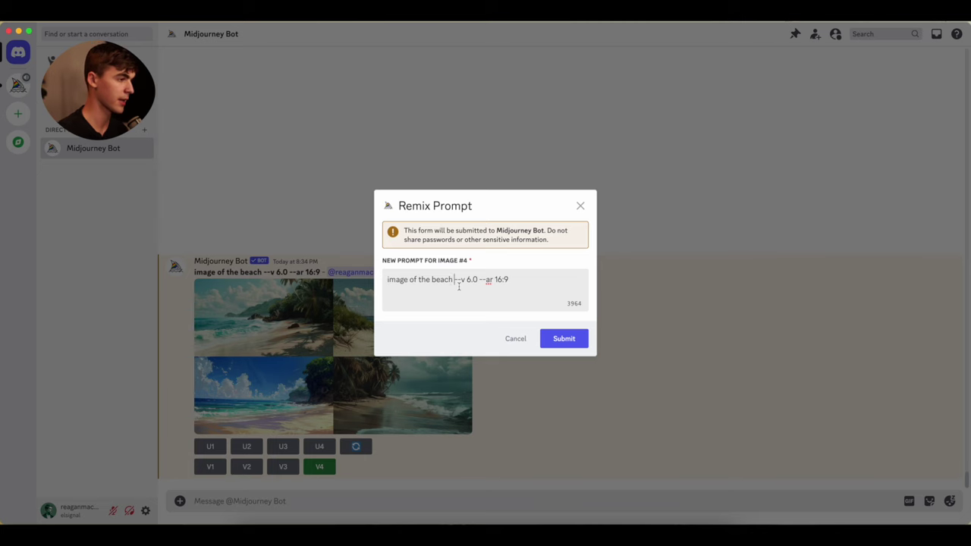
- Add 'with a hut' to the image #4 remix prompt and submit it
text(with a hut)
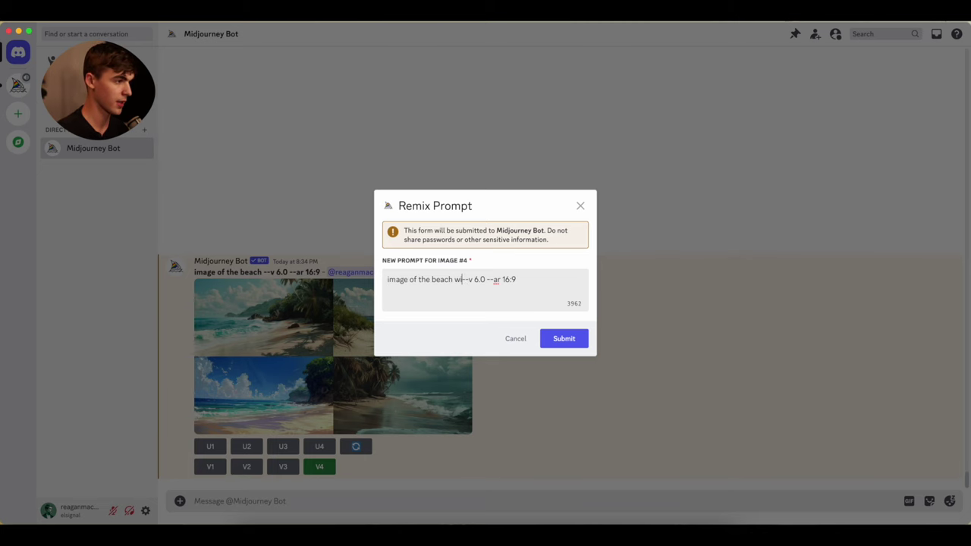
click(572, 340)
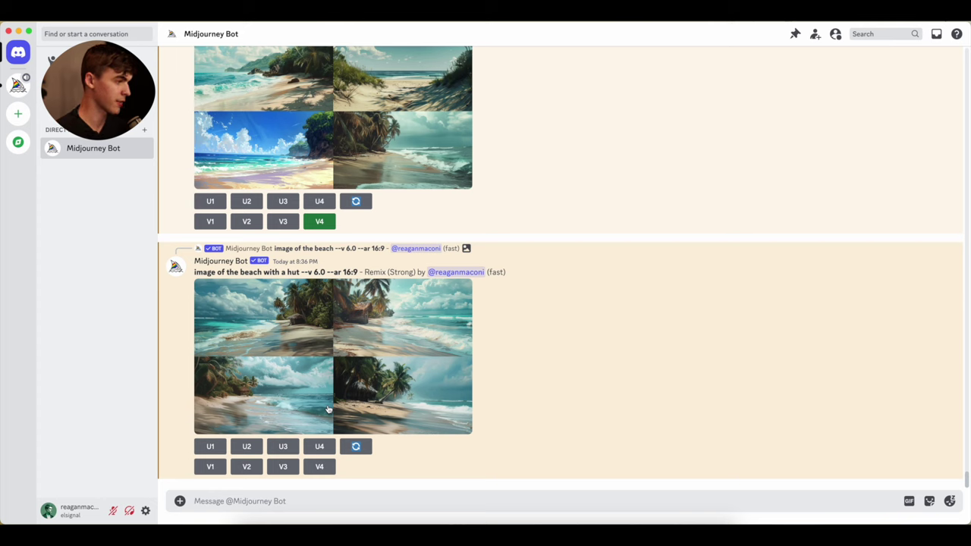
click(328, 410)
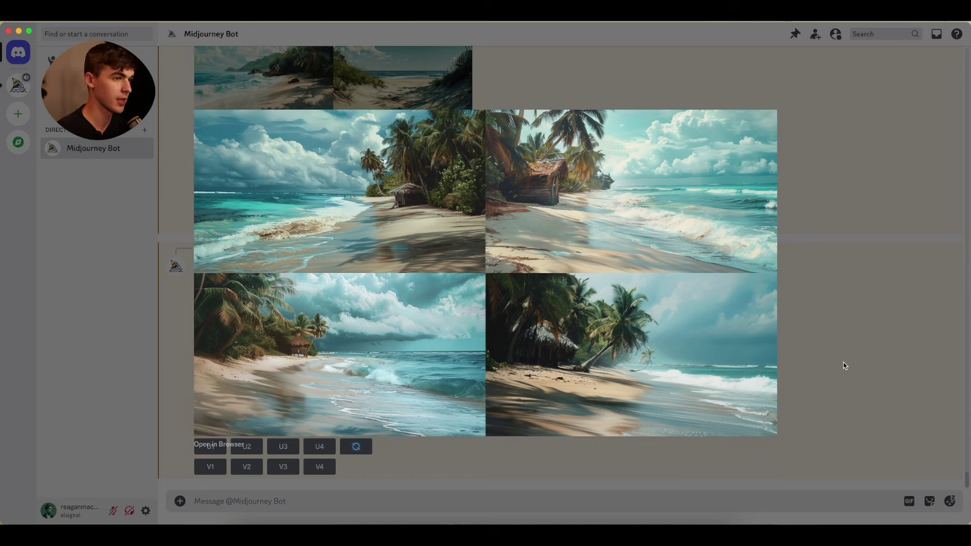
click(816, 351)
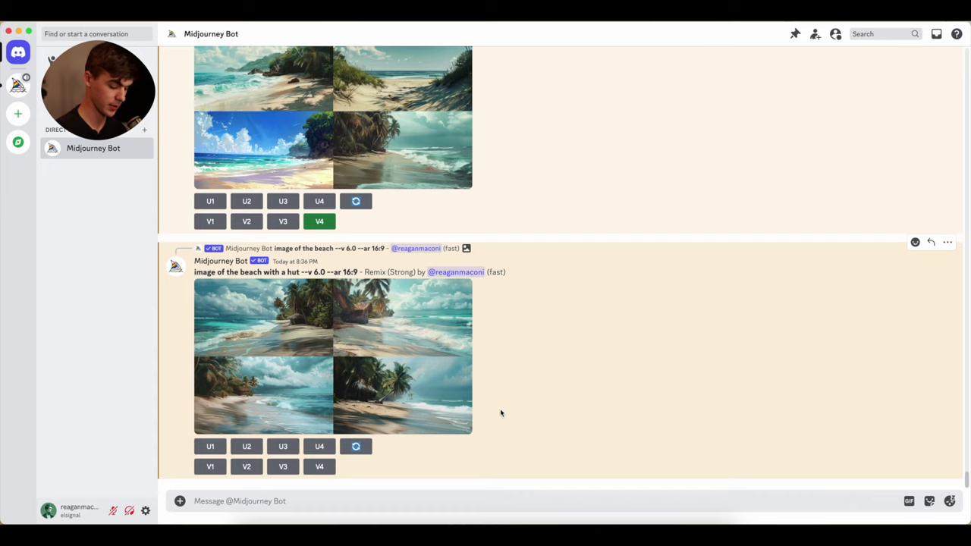
- Send the 'metropolitan area, city scape, cars --v 6.0 --ar 16:9' prompt and enlarge the resulting grid
text(6.0)
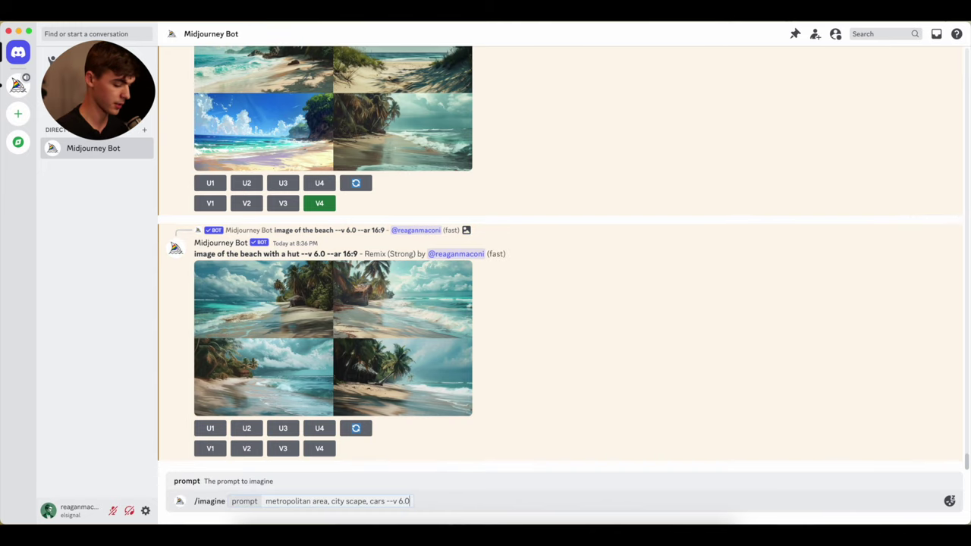
text( --ar 16:9)
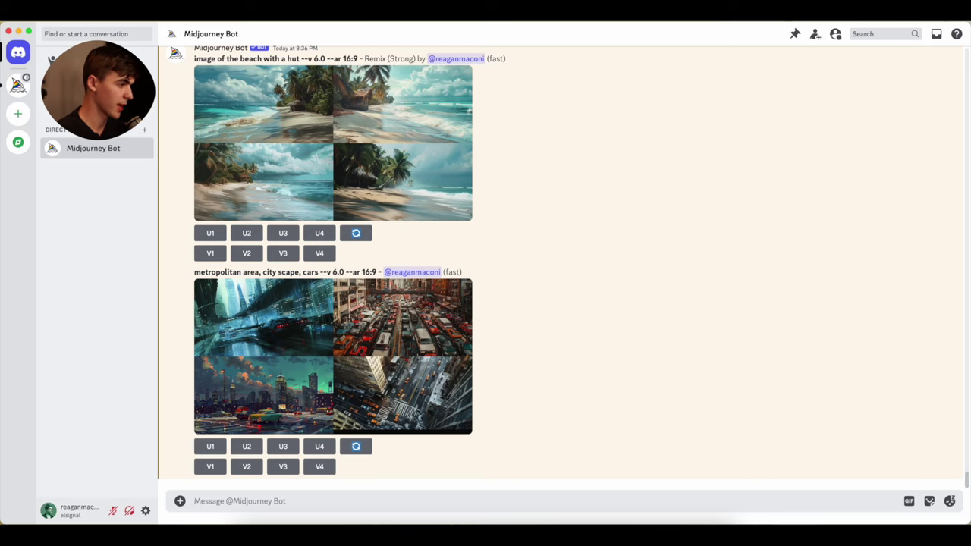
click(409, 357)
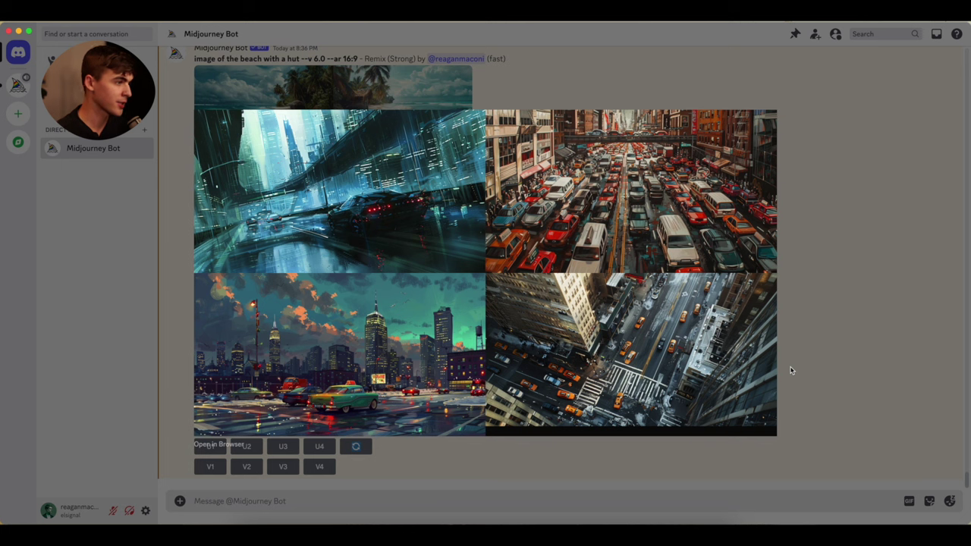
click(791, 370)
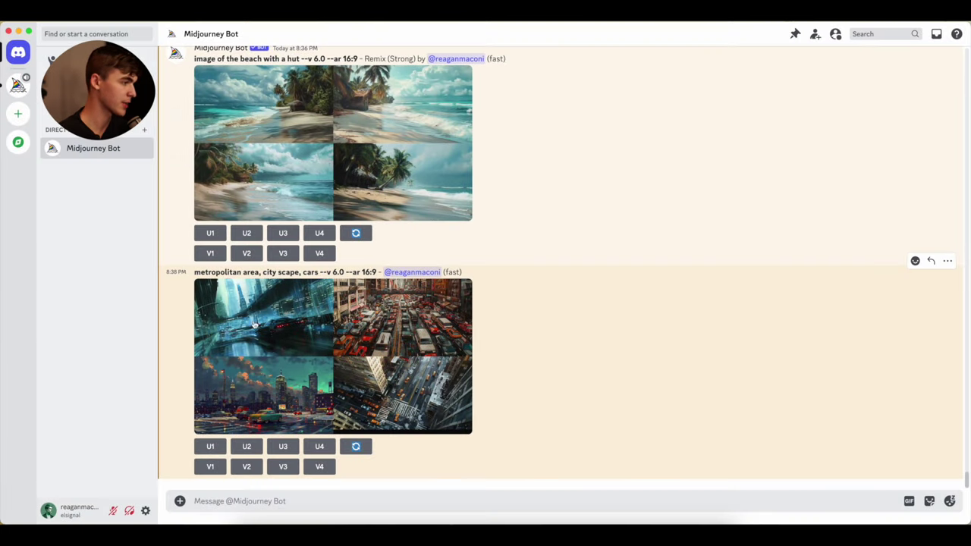
click(211, 446)
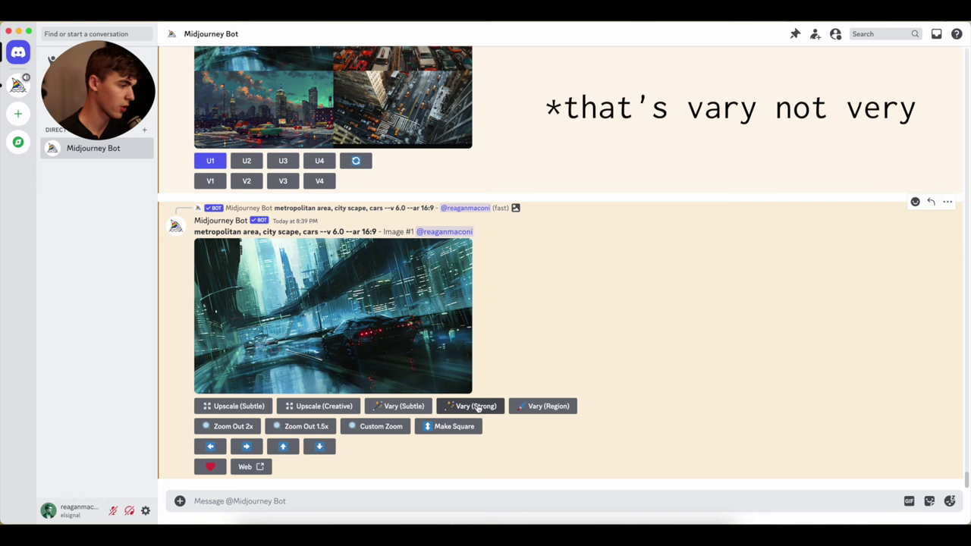
- Create Vary (Strong) variations of the upscaled neon city image with the unchanged prompt, then upscale U1
click(475, 407)
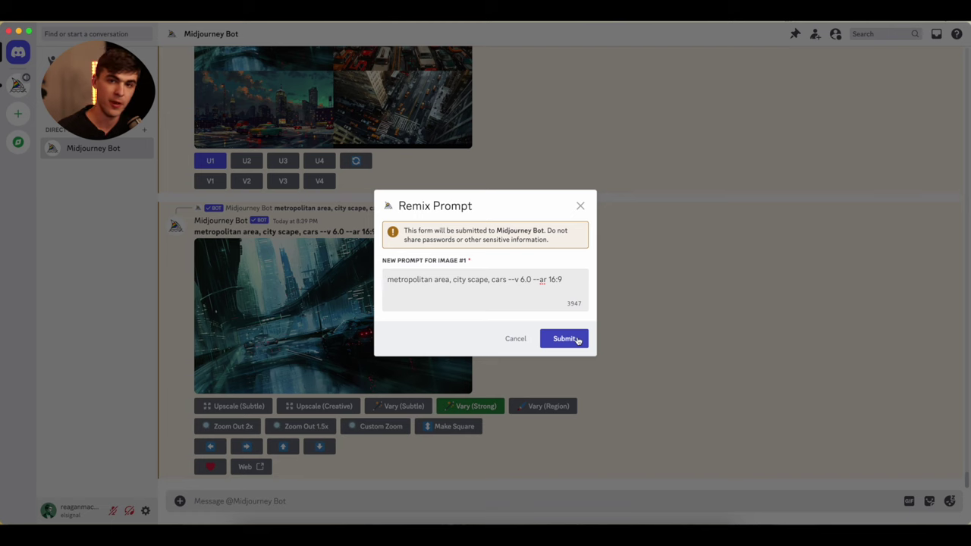
click(578, 340)
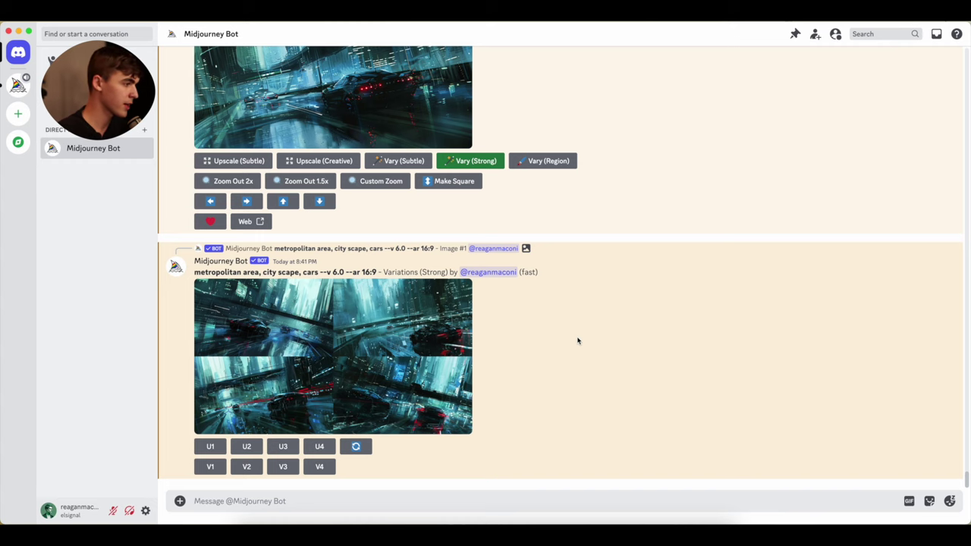
click(221, 446)
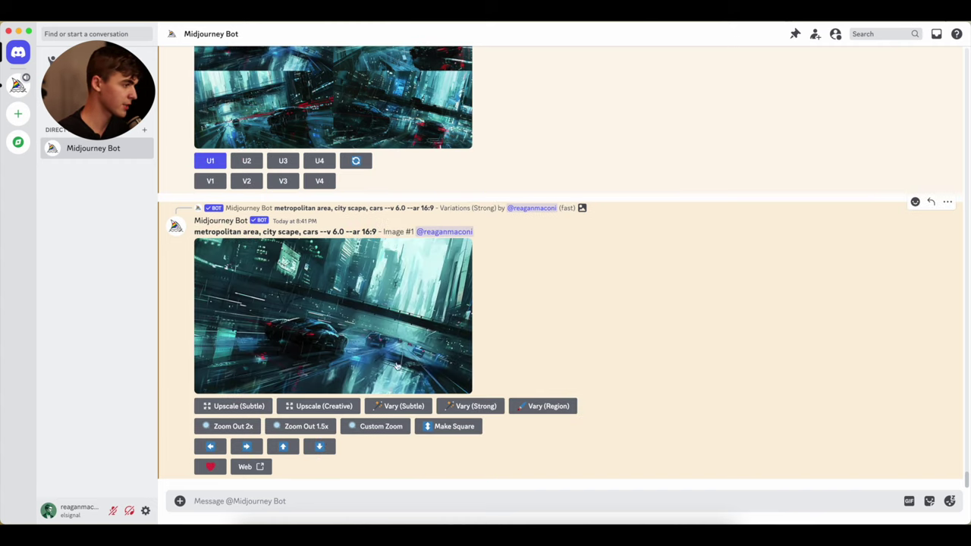
- Apply Zoom Out 1.5x to the upscaled city variation and enlarge the new grid
click(314, 430)
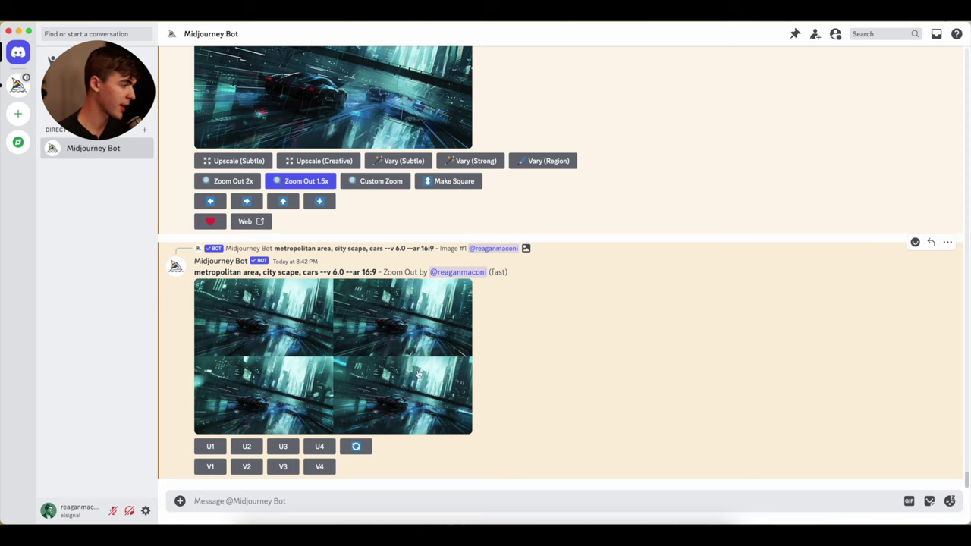
click(417, 376)
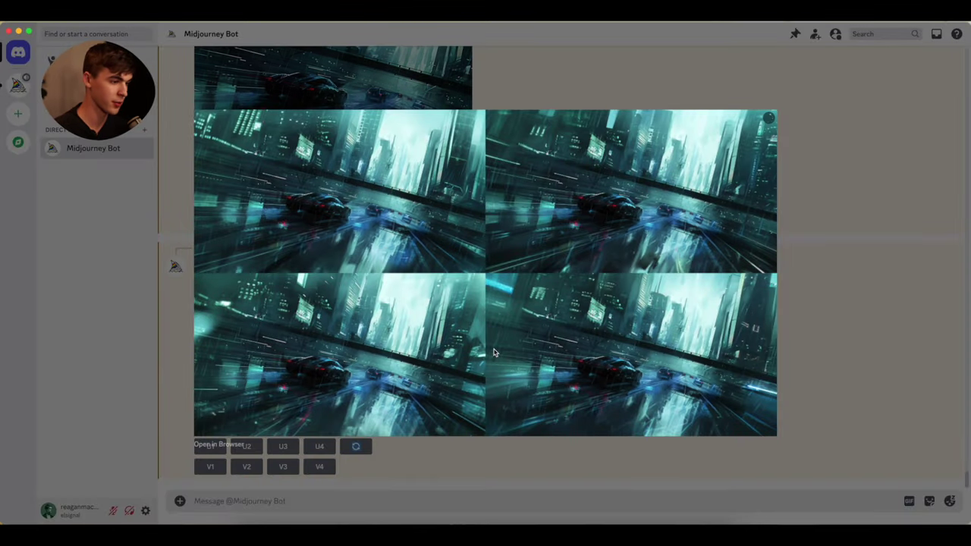